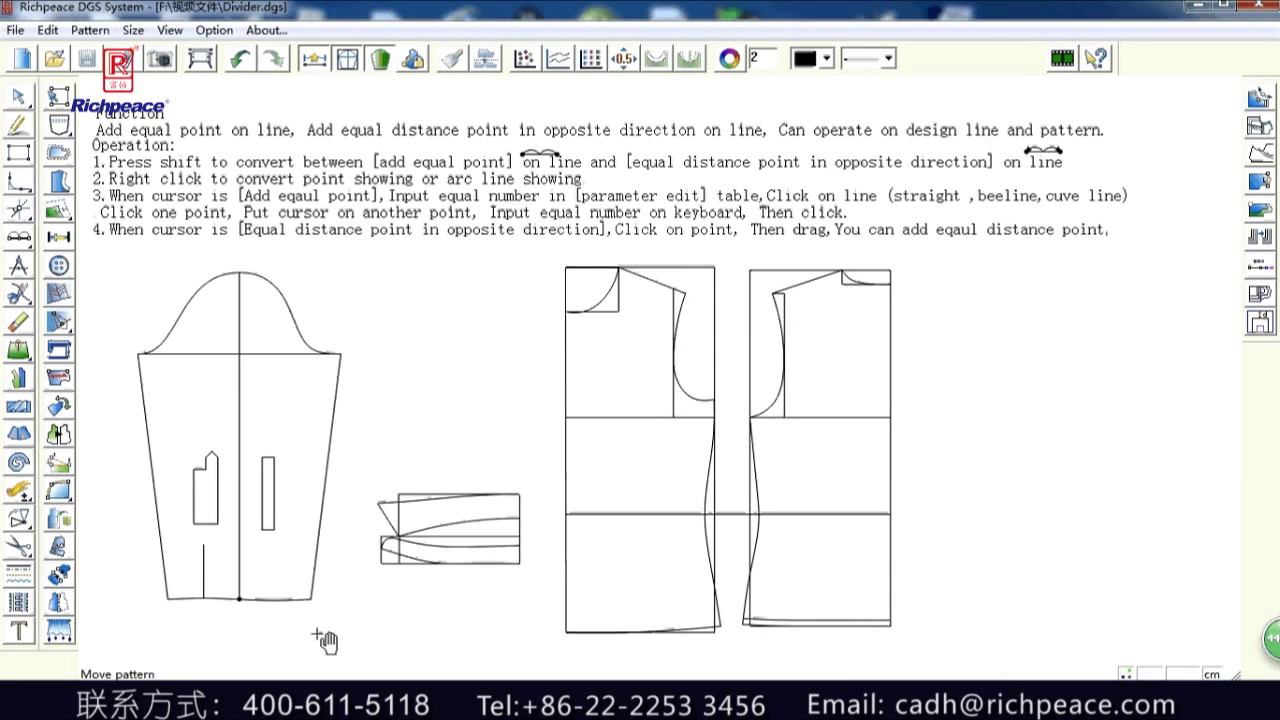
Select the Divider tool for adding equal-division points on lines.
{"action": "left_click", "coordinate": [18, 240]}
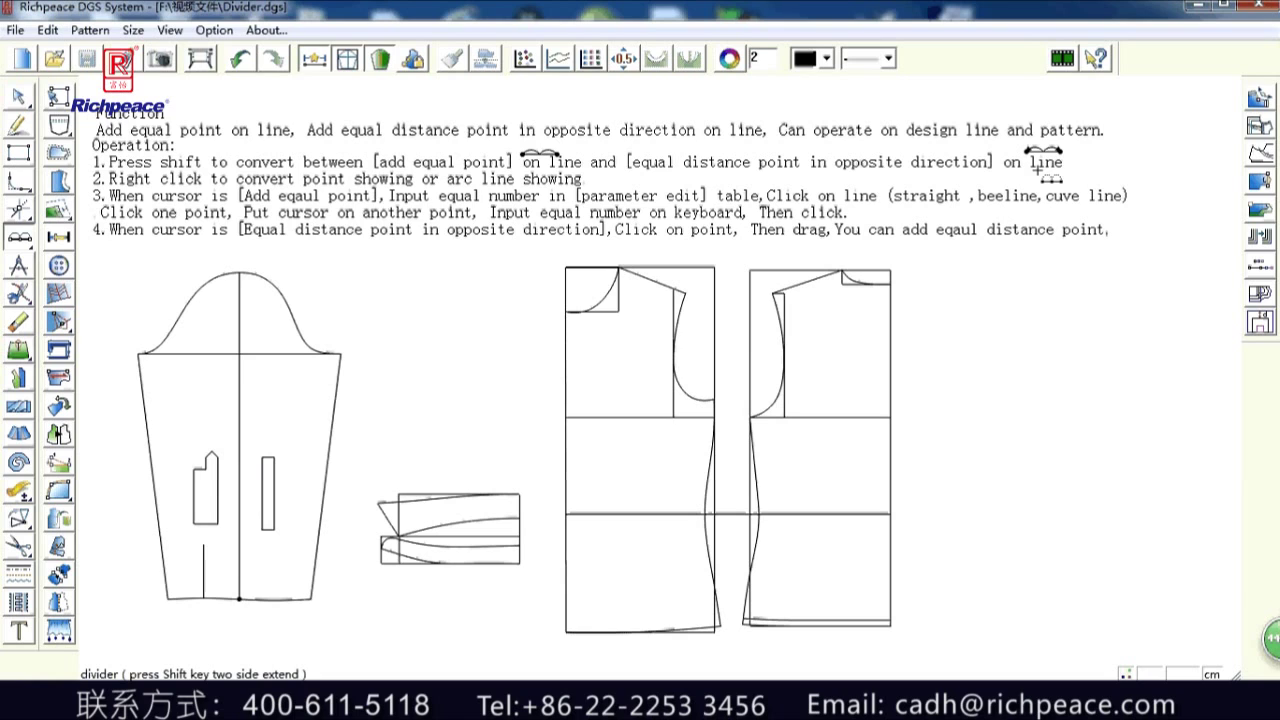
{"action": "key", "text": "shift"}
{"action": "key", "text": "shift"}
{"action": "right_click", "coordinate": [483, 296]}
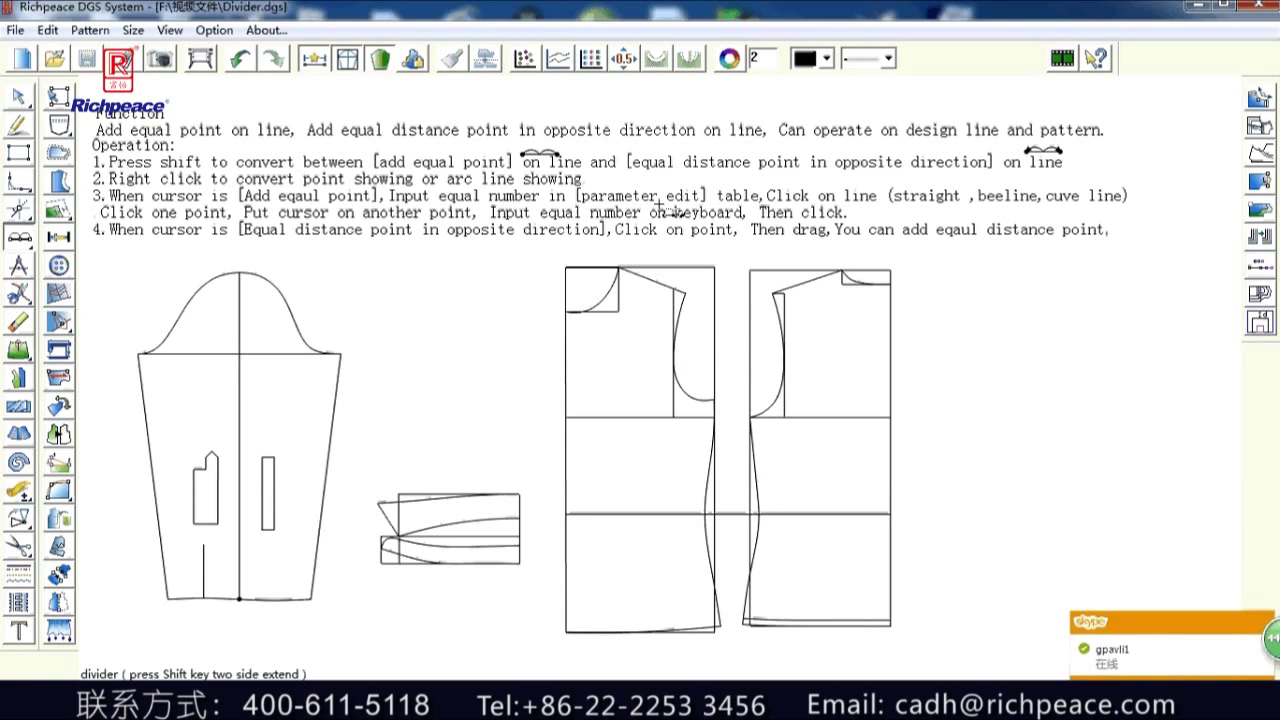
Set the division count to 3, then split the left armhole curve and right shoulder line into thirds.
{"action": "double_click", "coordinate": [756, 58]}
{"action": "type", "text": "3"}
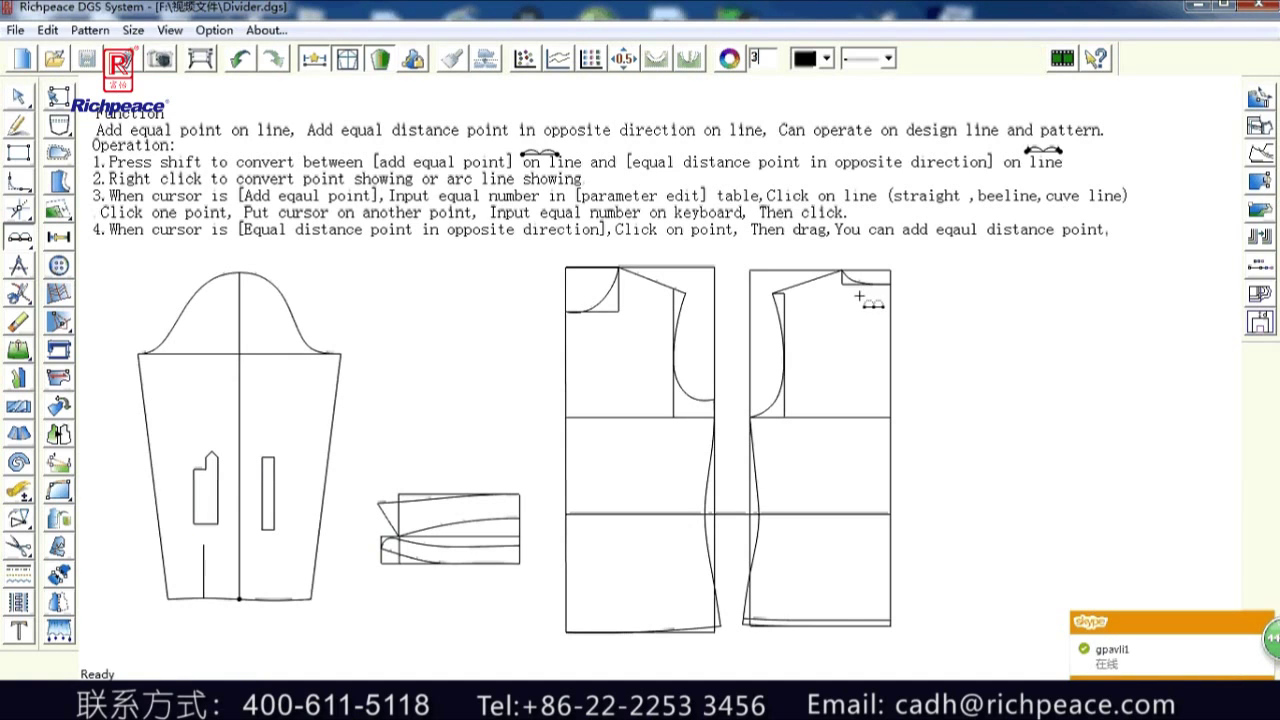
{"action": "left_click", "coordinate": [686, 392]}
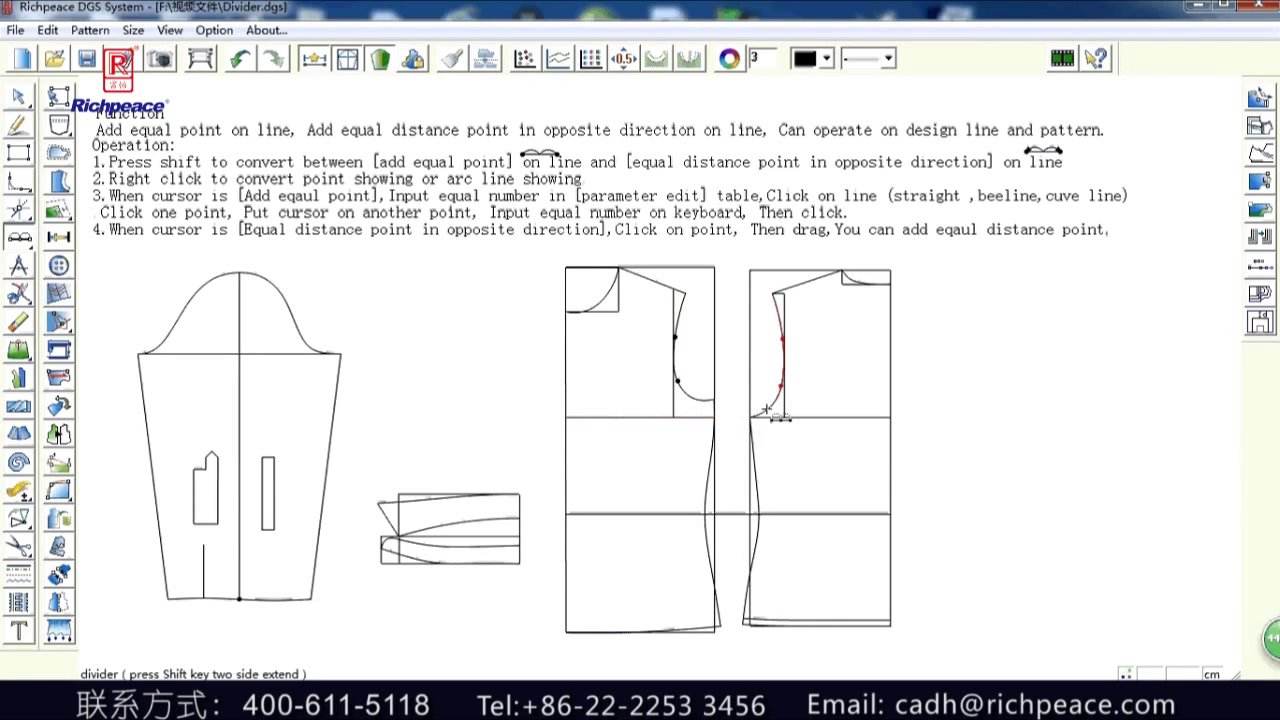
{"action": "left_click", "coordinate": [806, 287]}
Trial equal-distance points on the chest line, cycling the count through 4, 2 and 3.
{"action": "mouse_move", "coordinate": [673, 420]}
{"action": "left_mouse_down"}
{"action": "mouse_move", "coordinate": [278, 228]}
{"action": "mouse_move", "coordinate": [462, 231]}
{"action": "mouse_move", "coordinate": [716, 405]}
{"action": "mouse_move", "coordinate": [716, 420]}
{"action": "mouse_move", "coordinate": [510, 229]}
{"action": "mouse_move", "coordinate": [675, 228]}
{"action": "mouse_move", "coordinate": [706, 291]}
{"action": "mouse_move", "coordinate": [716, 418]}
{"action": "left_mouse_up"}
{"action": "mouse_move", "coordinate": [714, 418]}
{"action": "left_mouse_down"}
{"action": "mouse_move", "coordinate": [700, 415]}
{"action": "mouse_move", "coordinate": [716, 418]}
{"action": "left_mouse_up"}
{"action": "key", "text": "4"}
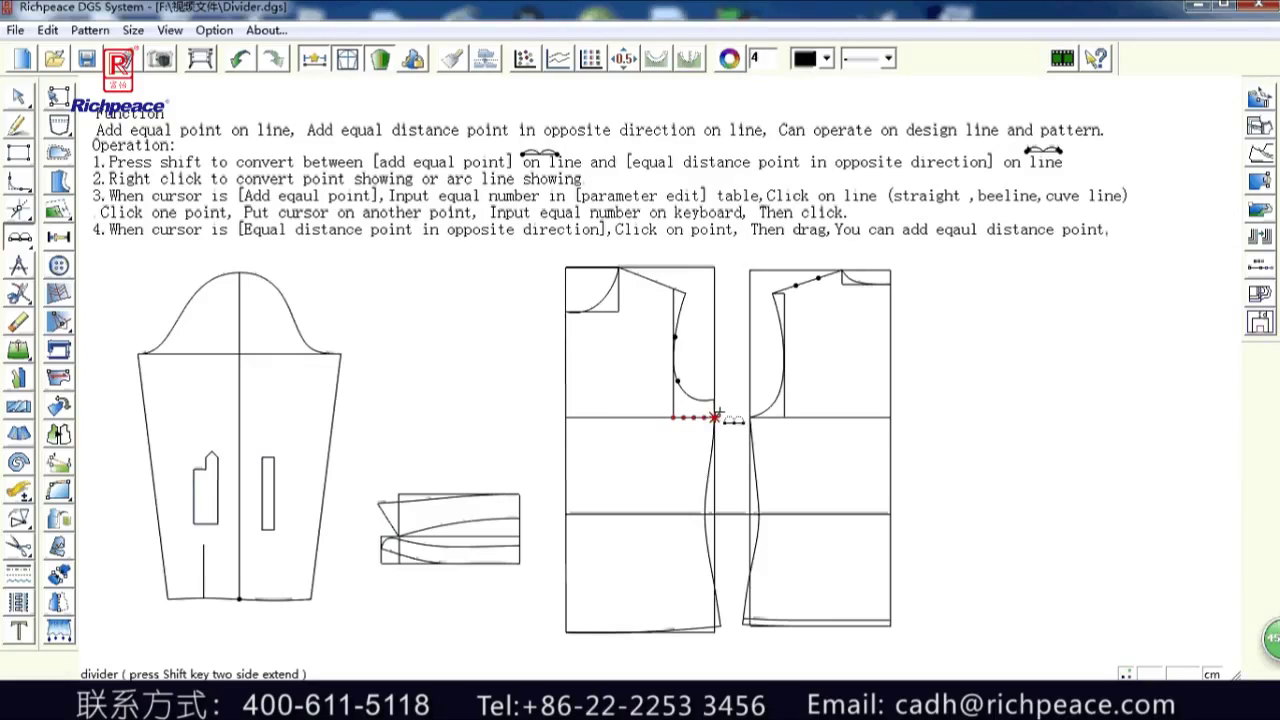
{"action": "key", "text": "2"}
{"action": "key", "text": "3"}
{"action": "left_click", "coordinate": [714, 417]}
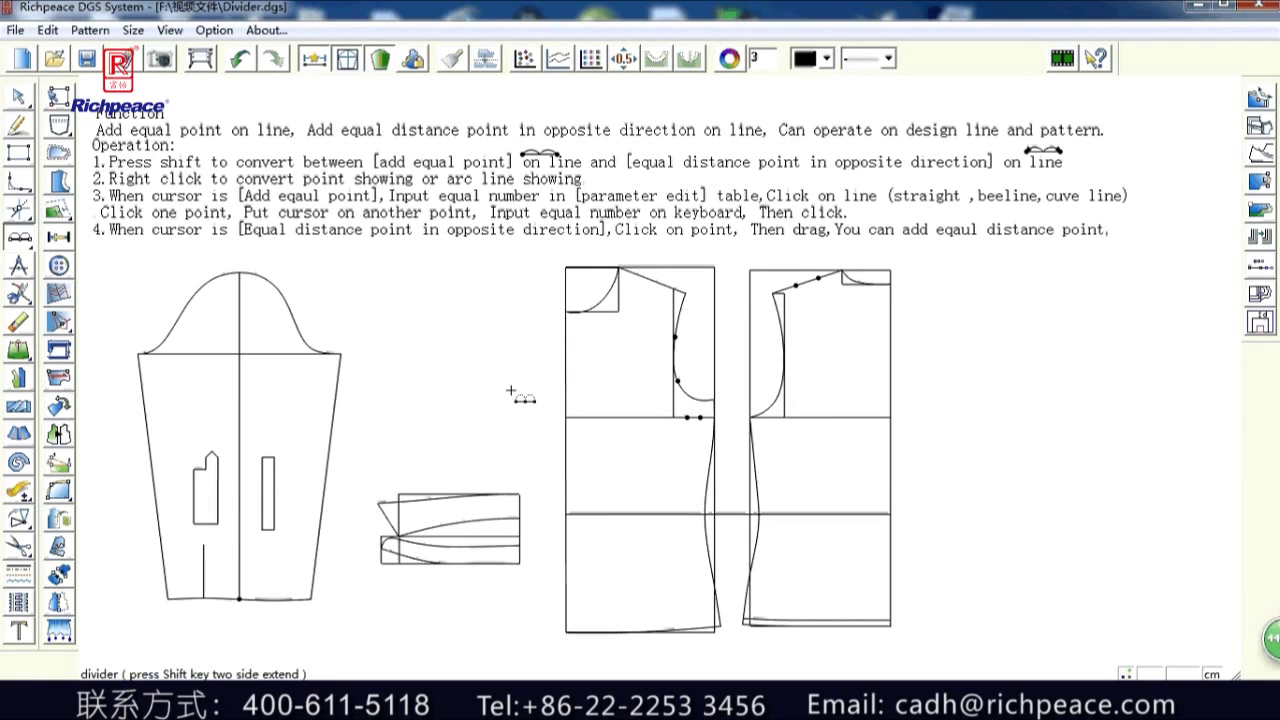
Retry the chest-line points from the left end with count 2, then undo them.
{"action": "mouse_move", "coordinate": [564, 418]}
{"action": "left_mouse_down"}
{"action": "mouse_move", "coordinate": [628, 403]}
{"action": "mouse_move", "coordinate": [672, 417]}
{"action": "mouse_move", "coordinate": [318, 226]}
{"action": "left_mouse_up"}
{"action": "mouse_move", "coordinate": [318, 226]}
{"action": "left_mouse_down"}
{"action": "mouse_move", "coordinate": [676, 419]}
{"action": "mouse_move", "coordinate": [632, 227]}
{"action": "mouse_move", "coordinate": [673, 417]}
{"action": "left_mouse_up"}
{"action": "key", "text": "2"}
{"action": "left_click_drag", "start_coordinate": [673, 417], "coordinate": [676, 418]}
{"action": "key", "text": "ctrl+z"}
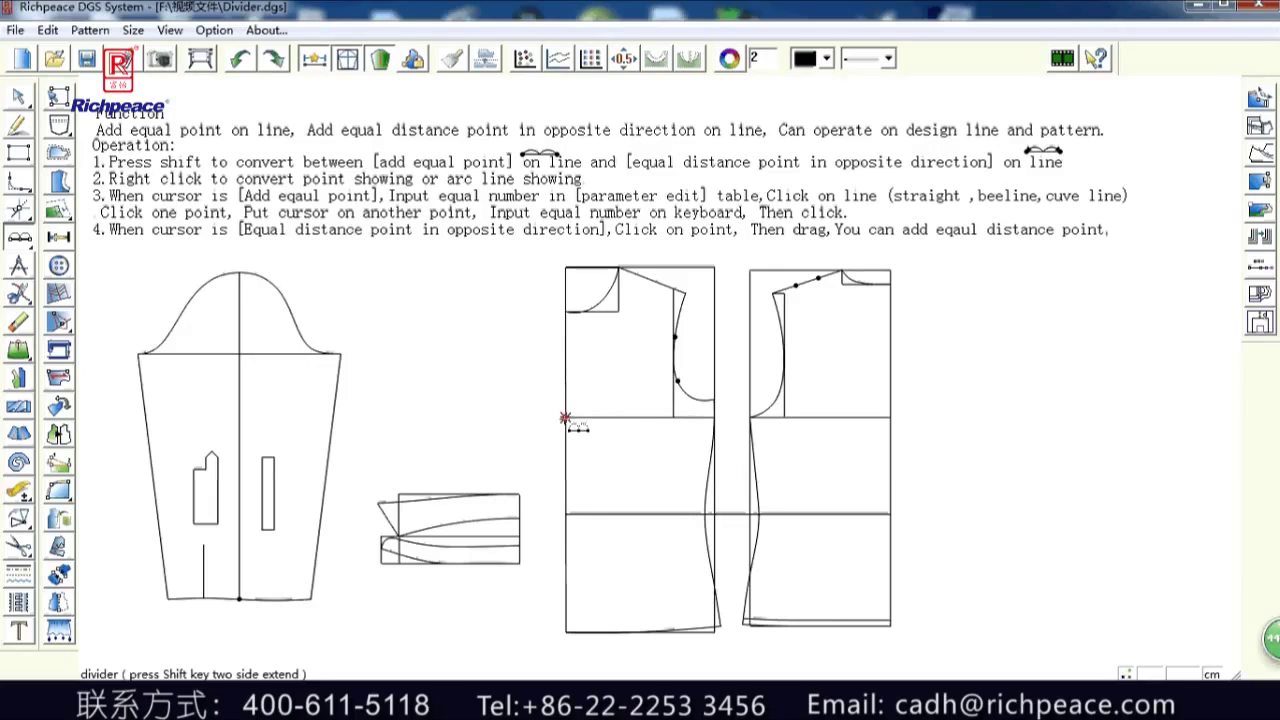
Mark the chest-line midpoint, draw a vertical line down to the hem, and set Divider to two-sided mode.
{"action": "left_click", "coordinate": [714, 417]}
{"action": "key", "text": "Escape"}
{"action": "left_click", "coordinate": [645, 416]}
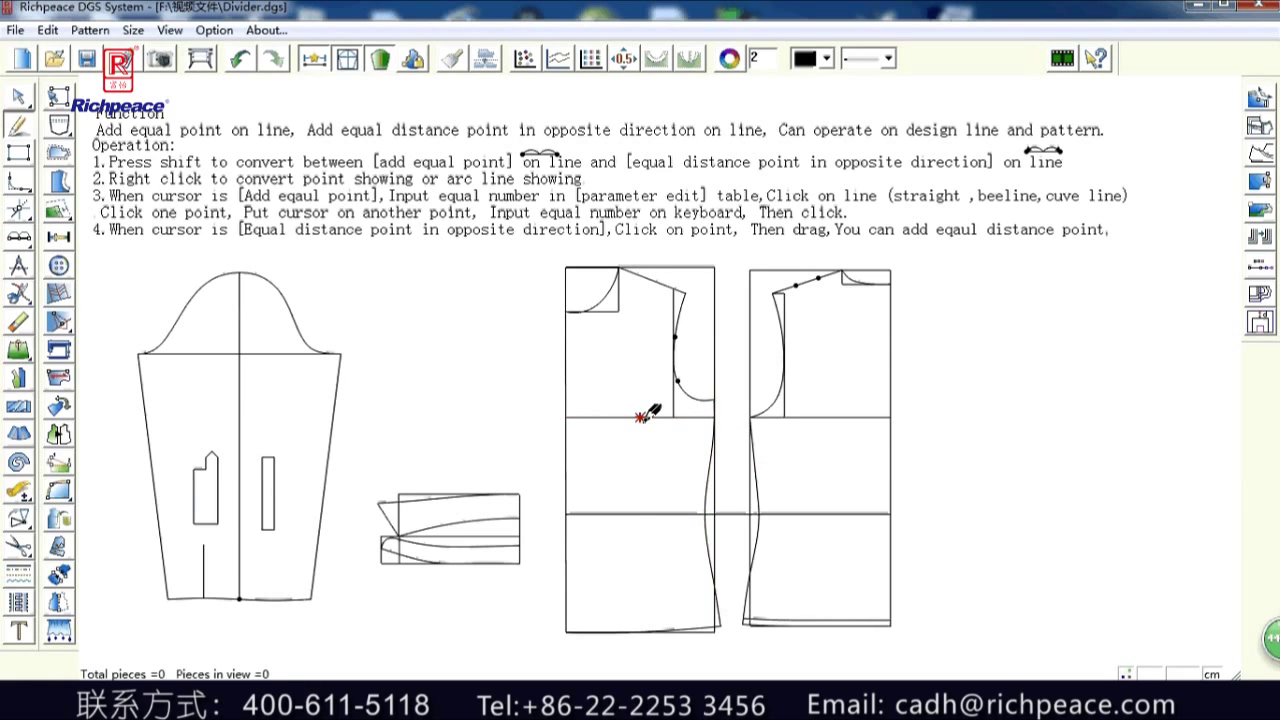
{"action": "left_click", "coordinate": [645, 632]}
{"action": "right_click", "coordinate": [657, 640]}
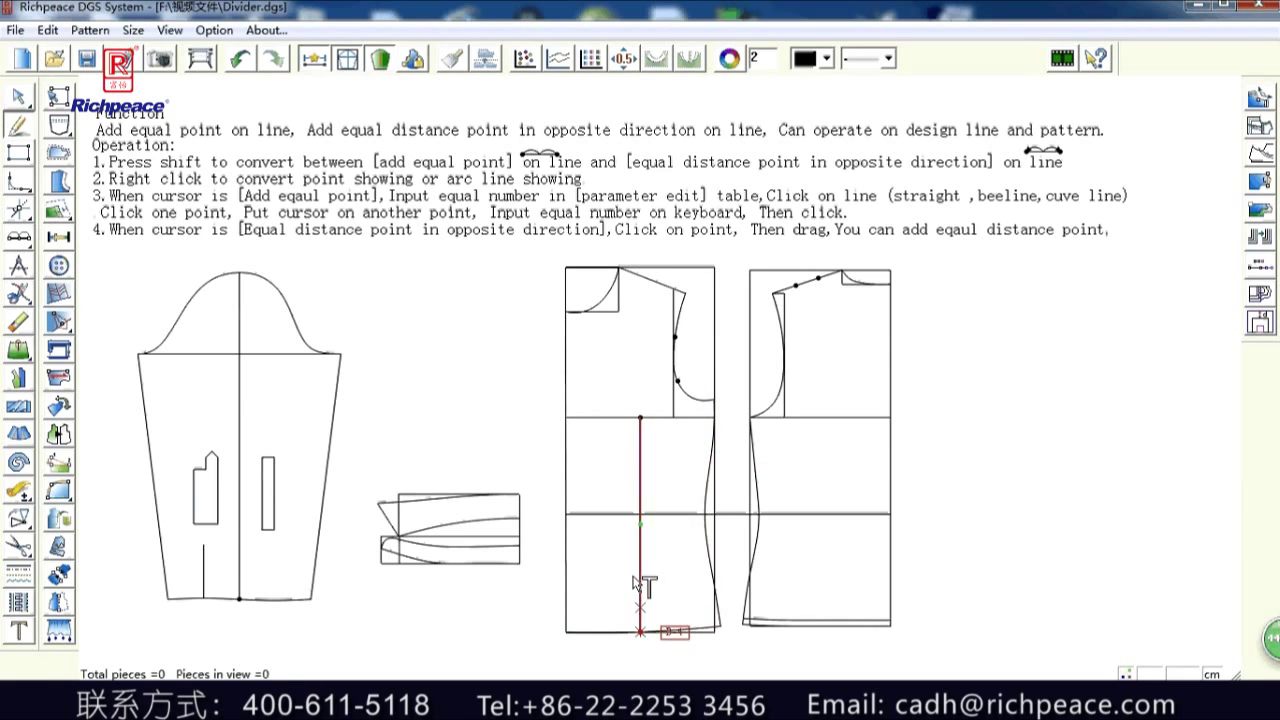
{"action": "mouse_move", "coordinate": [19, 238]}
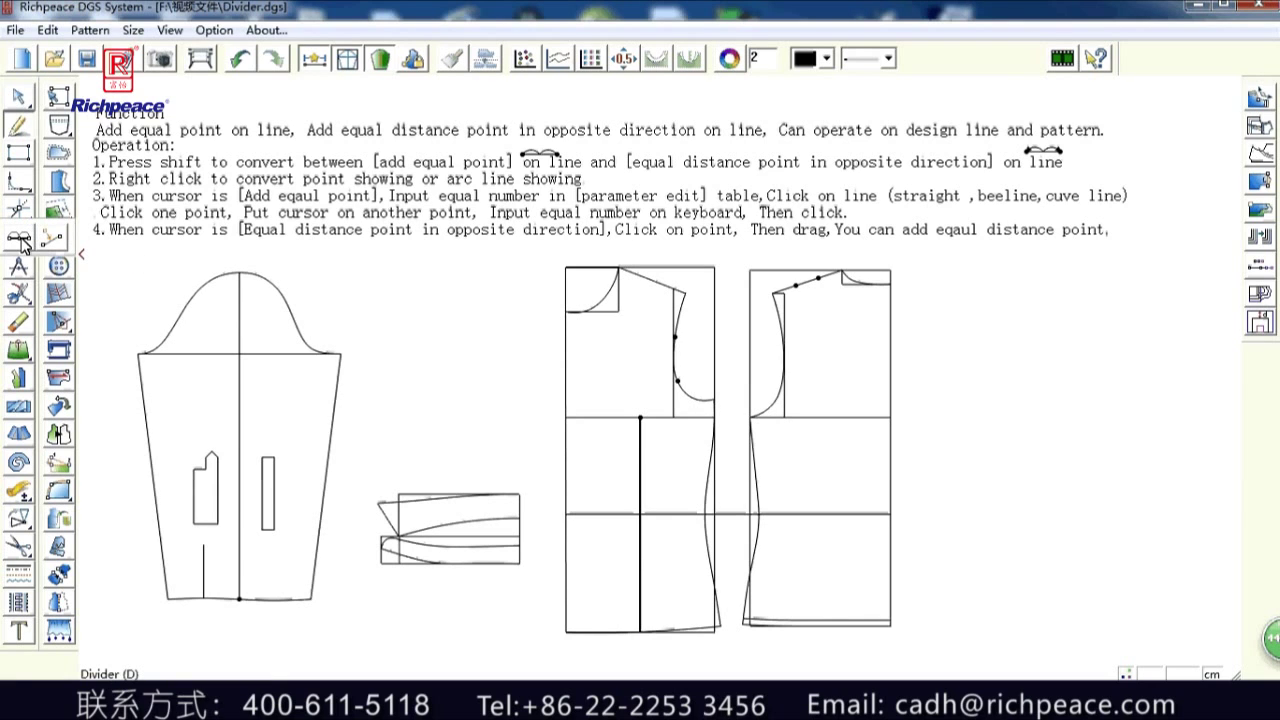
{"action": "left_click", "coordinate": [20, 240]}
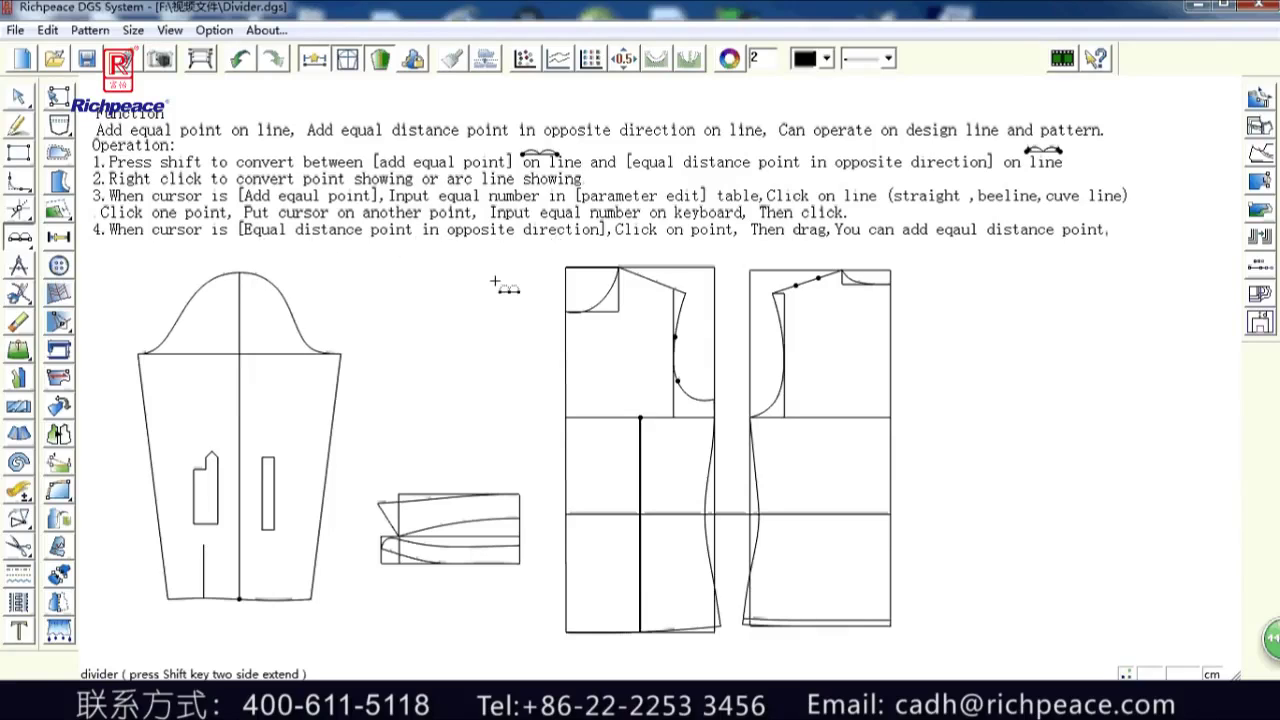
{"action": "key", "text": "shift"}
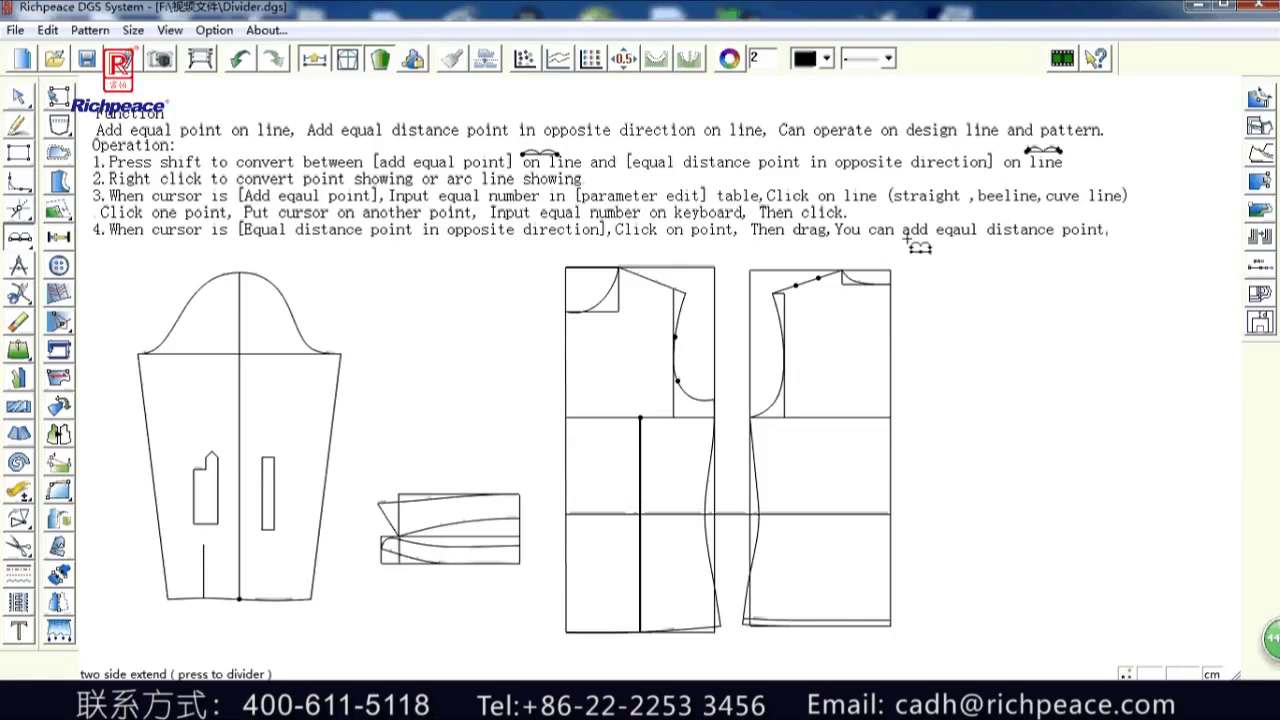
Place two points on the lower horizontal line either side of the vertical line, distance 2.
{"action": "left_click", "coordinate": [654, 514]}
{"action": "left_click", "coordinate": [654, 514]}
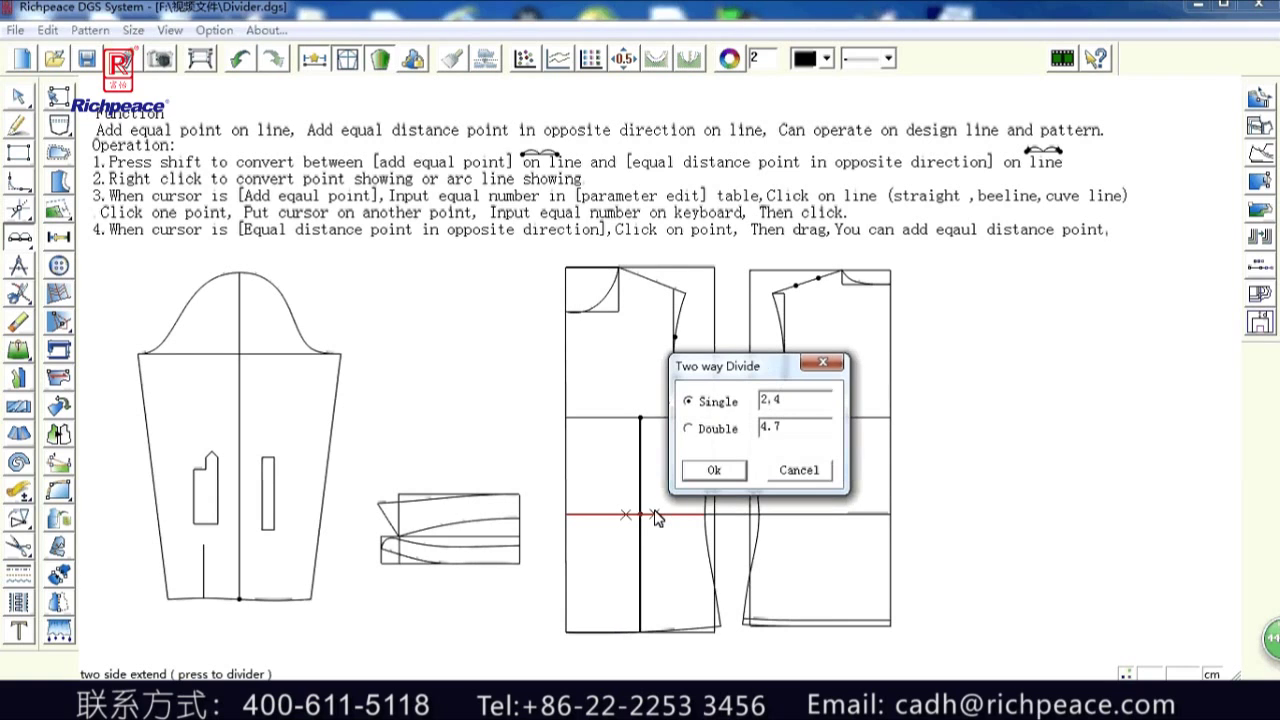
{"action": "left_click_drag", "start_coordinate": [801, 404], "coordinate": [750, 402]}
{"action": "type", "text": "2"}
{"action": "key", "text": "Return"}
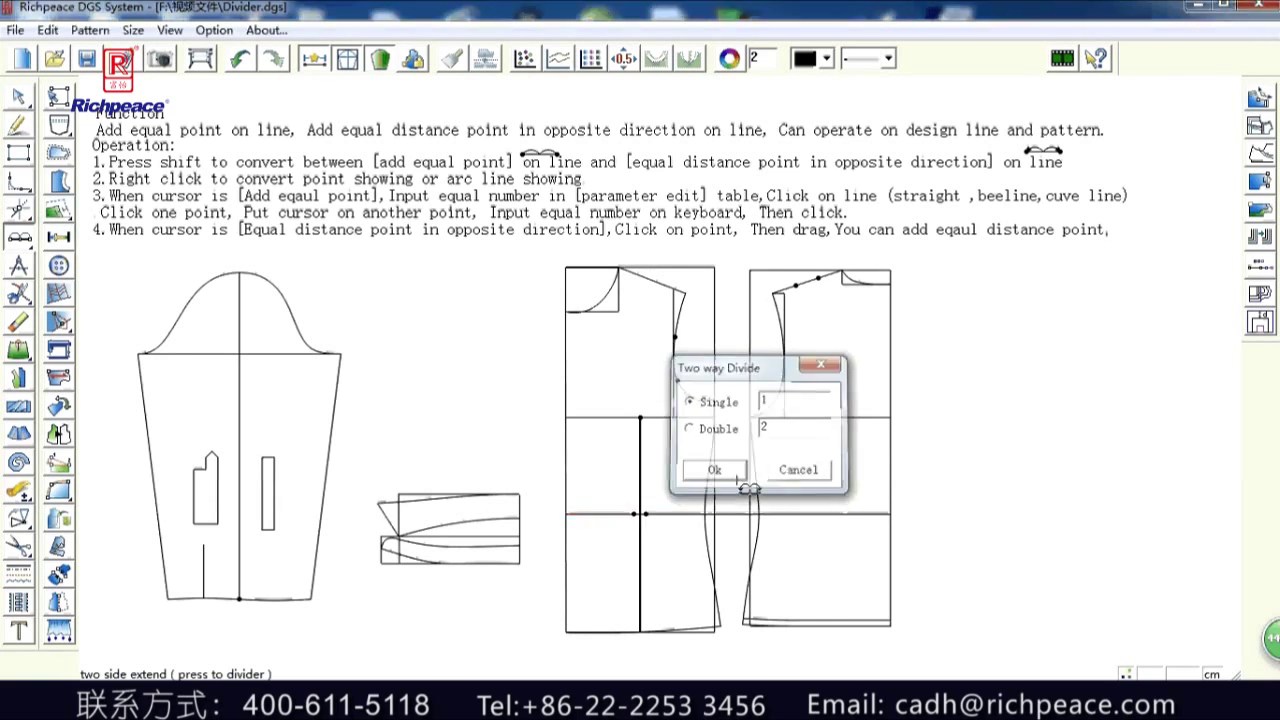
Draw two curved dart legs from the chest-line point through the left and right points to the hem.
{"action": "left_click", "coordinate": [18, 125]}
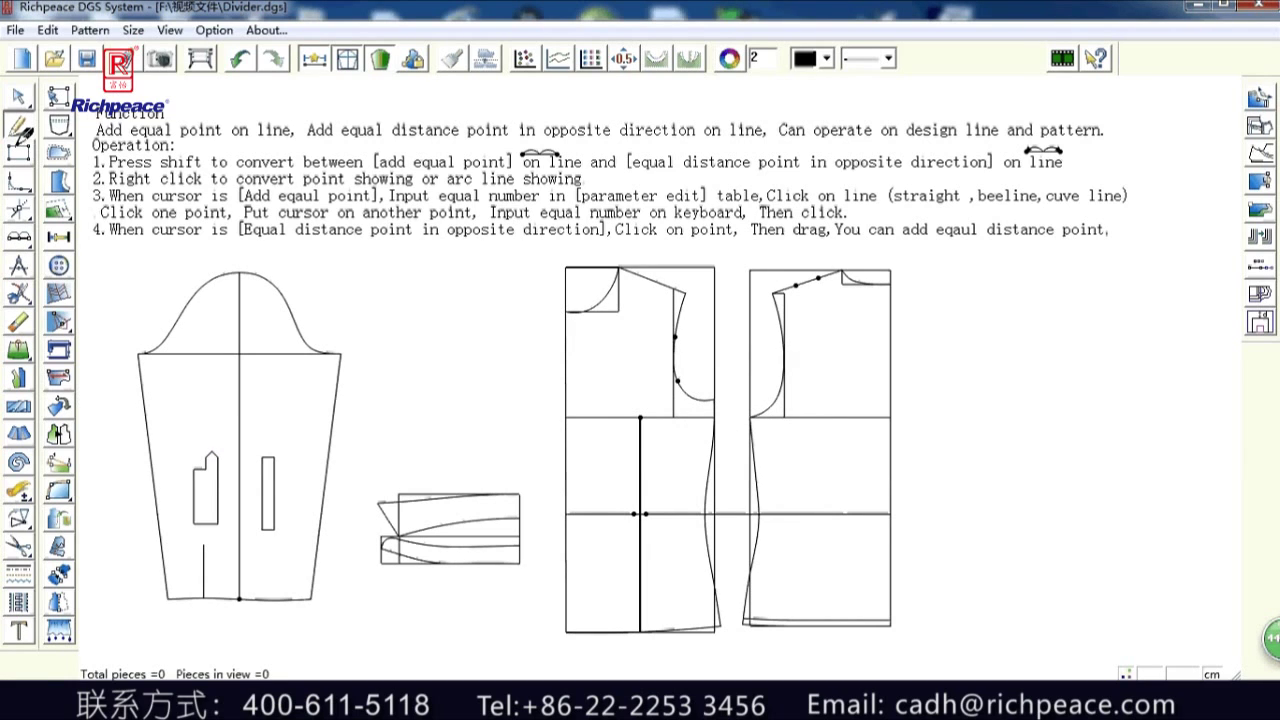
{"action": "left_click", "coordinate": [640, 417]}
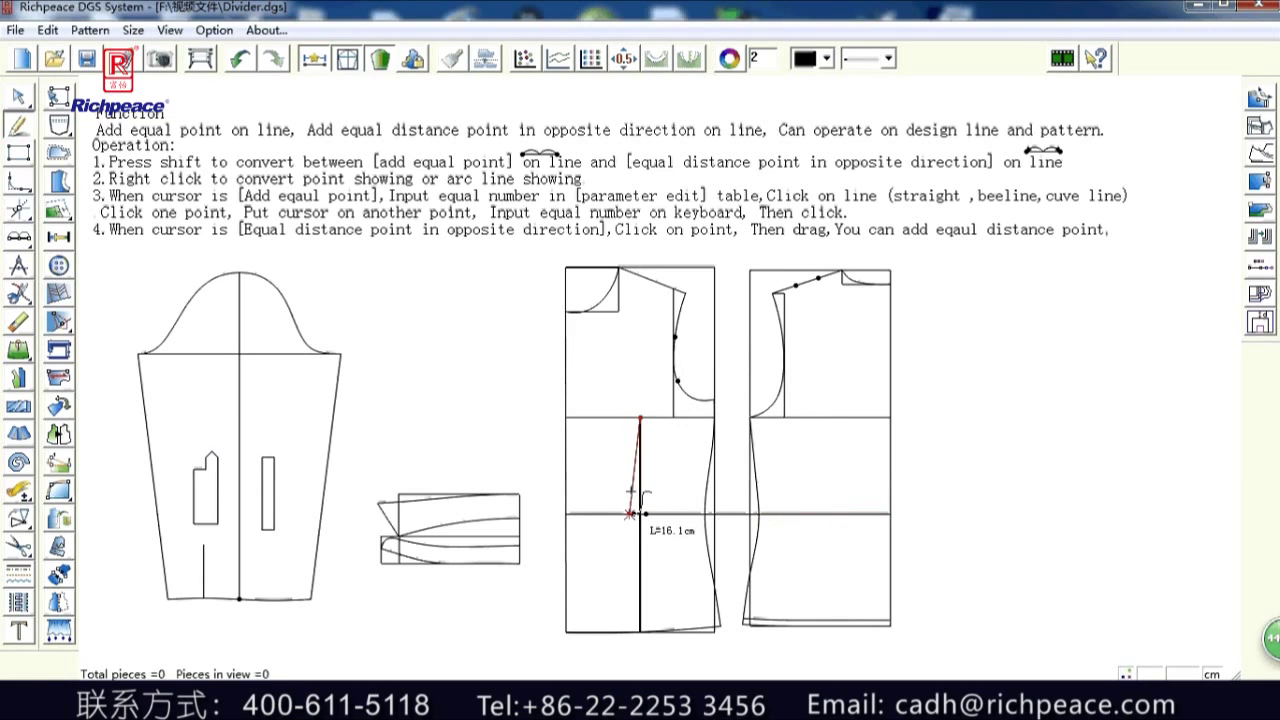
{"action": "left_click", "coordinate": [634, 513]}
{"action": "right_click", "coordinate": [641, 633]}
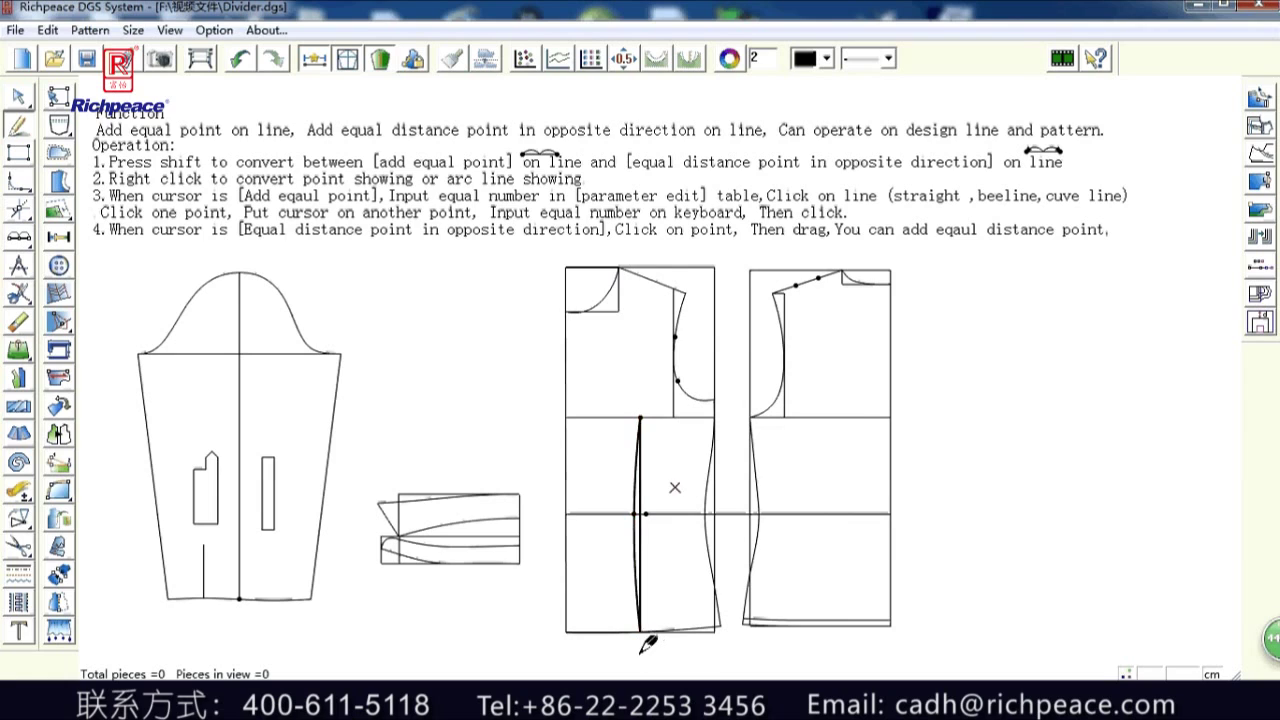
{"action": "left_click", "coordinate": [640, 418]}
{"action": "left_click", "coordinate": [646, 514]}
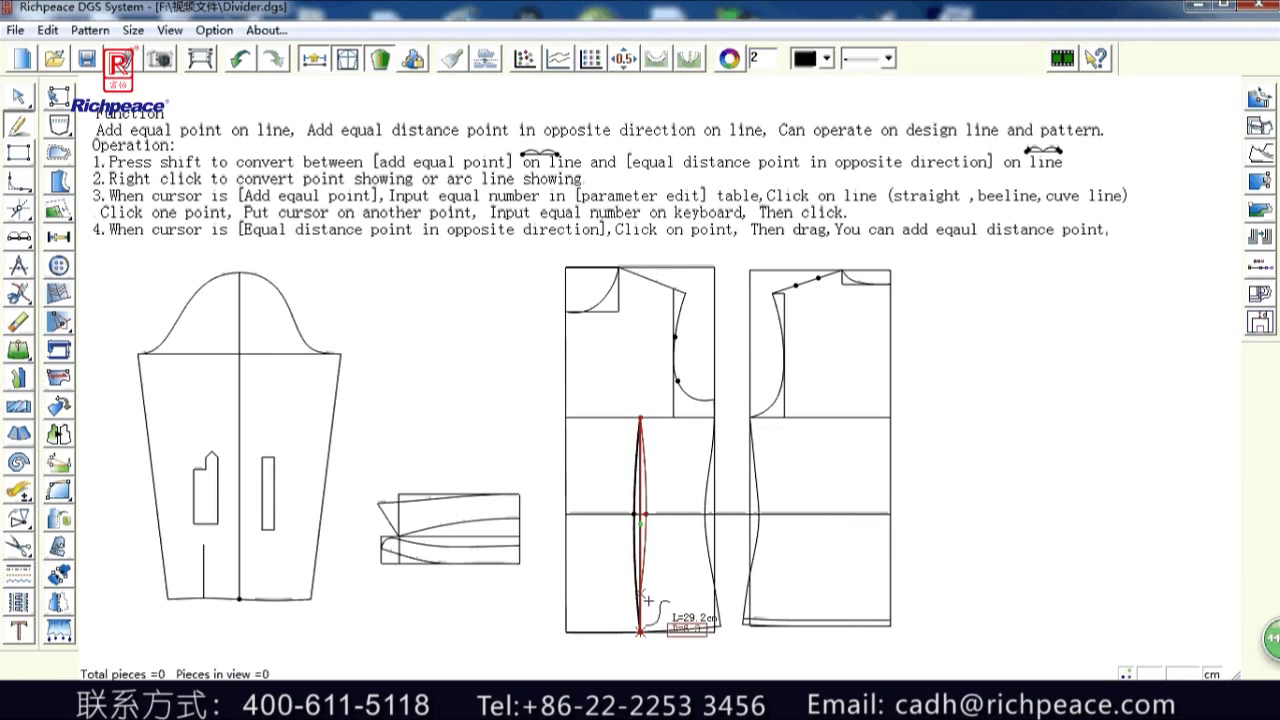
{"action": "right_click", "coordinate": [640, 633]}
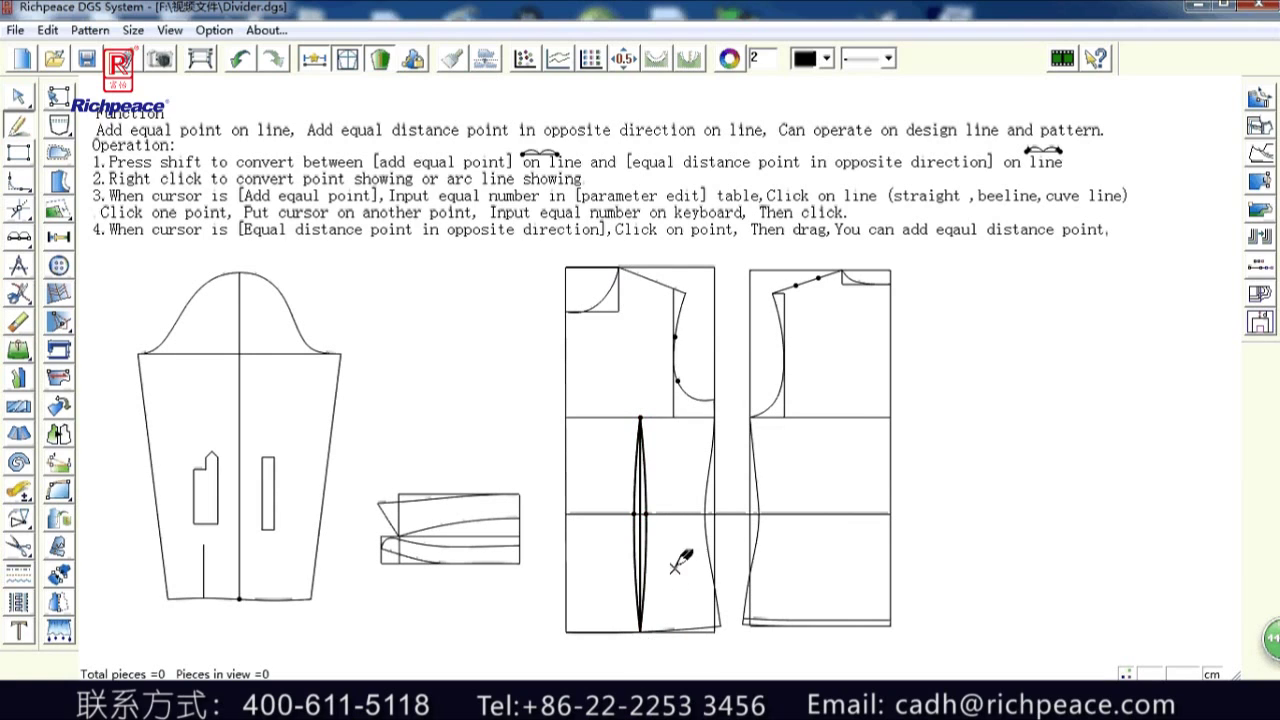